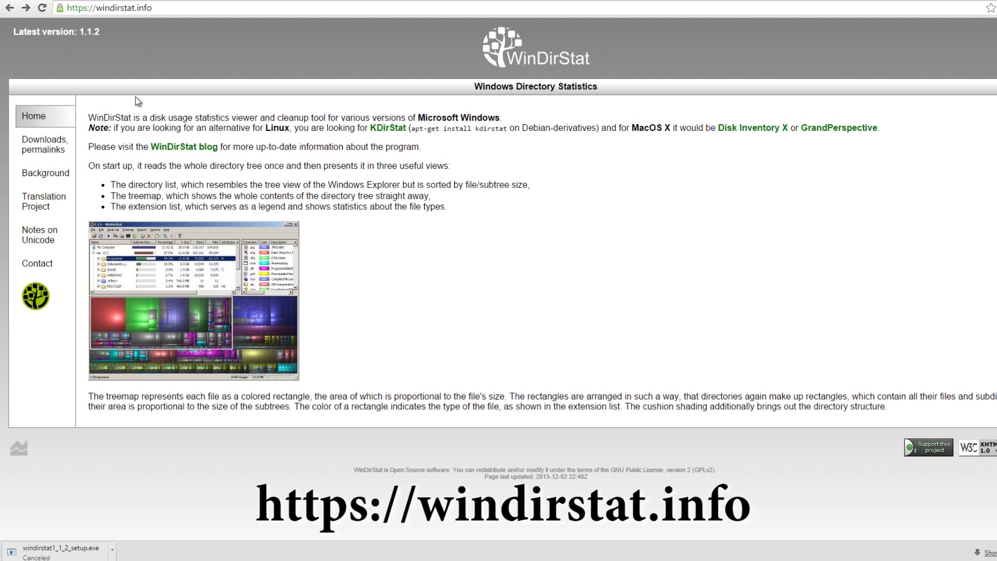
- Get the WinDirStat 1.1.2 Windows installer from the FossHub mirror and run windirstat1_1_2_setup.exe
left_click(52, 152)
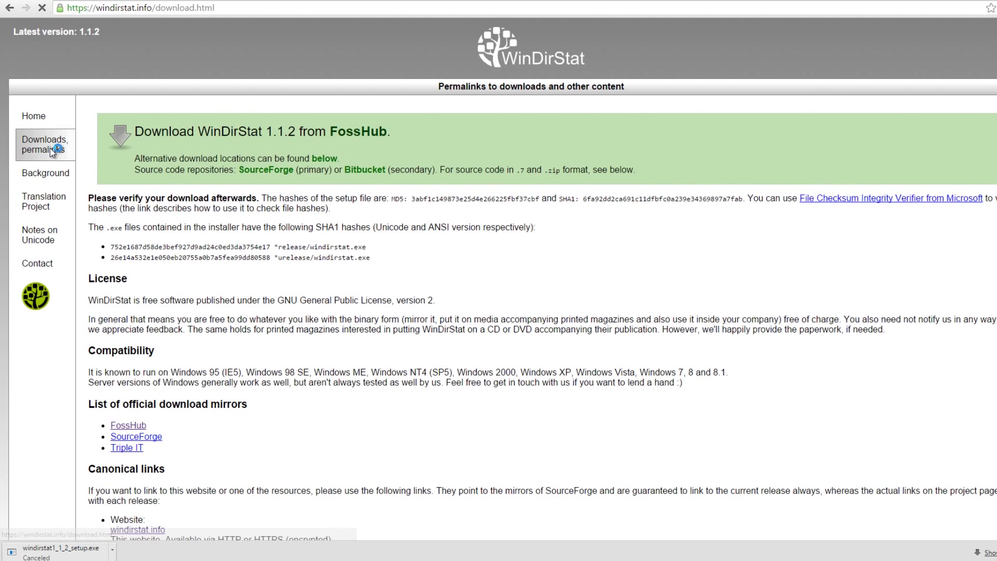
scroll(319, 282, "down", 3)
scroll(319, 323, "down", 1)
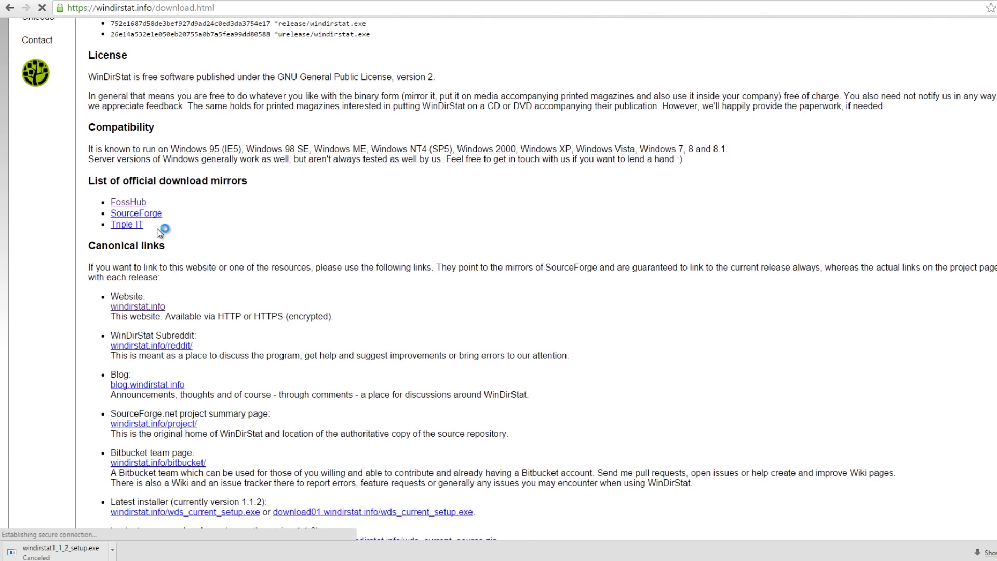
scroll(217, 287, "up", 3)
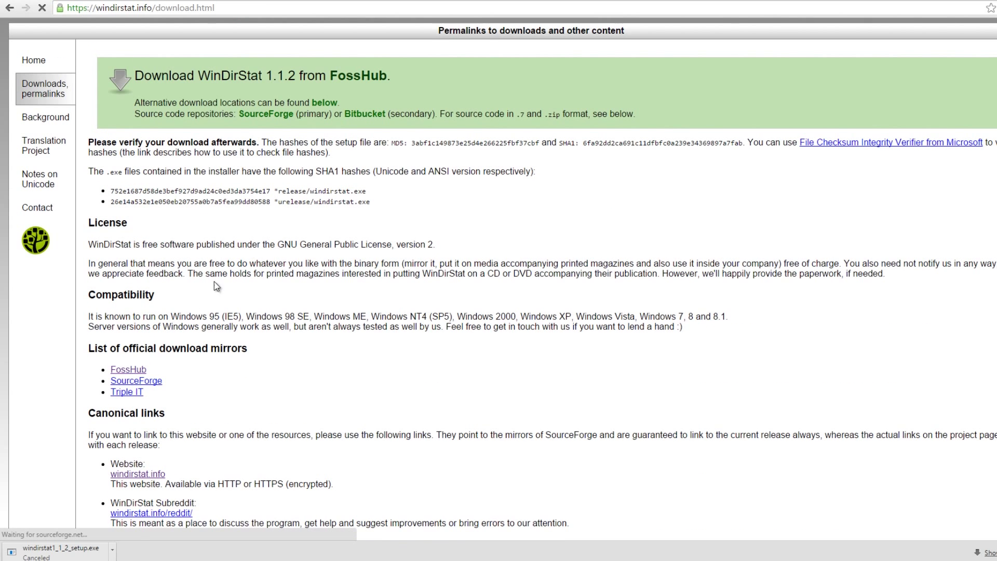
left_click(132, 369)
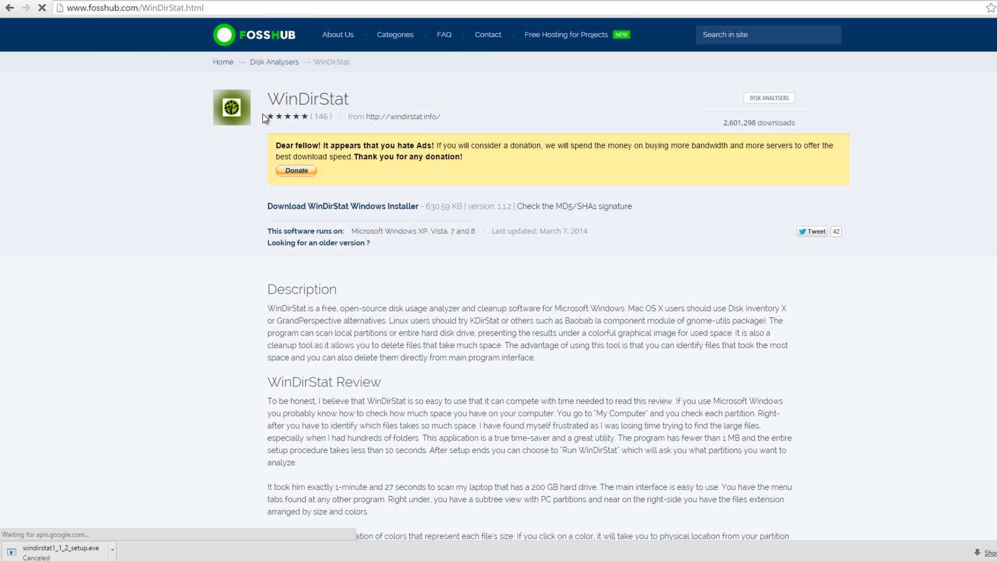
left_click(350, 216)
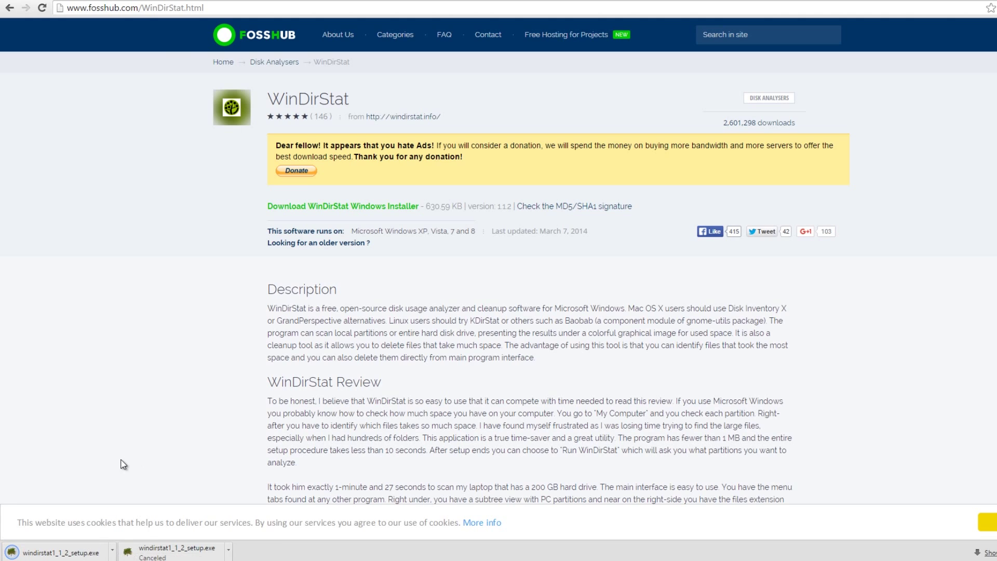
left_click(89, 555)
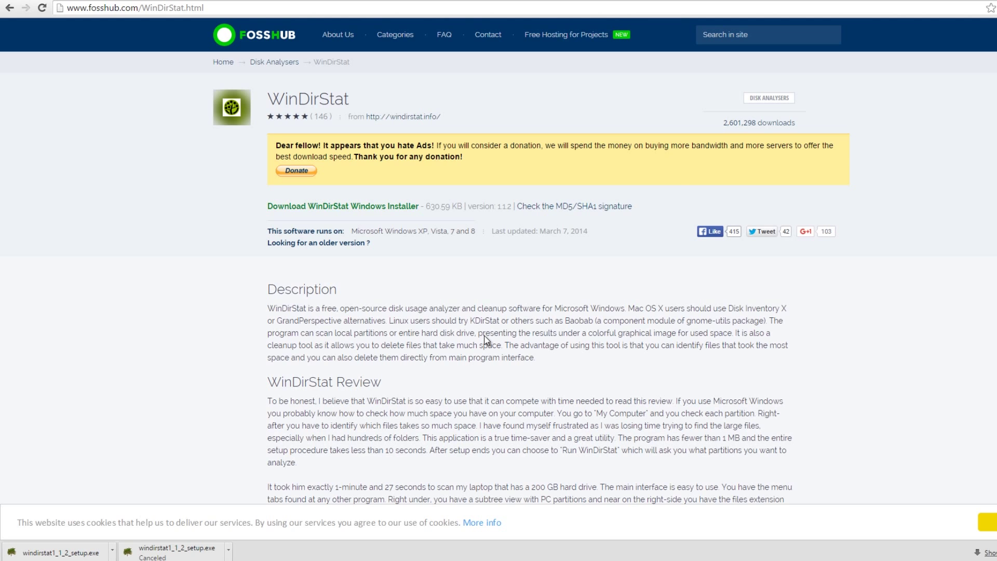
- Accept the license, keep recommended components, install WinDirStat 1.1.2 and launch it on finish
left_click(445, 345)
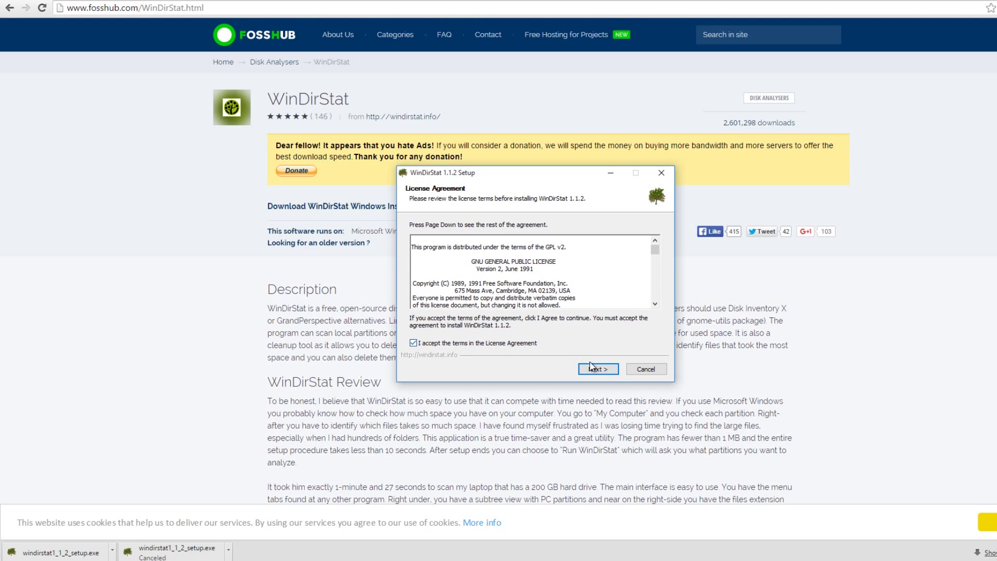
left_click(608, 369)
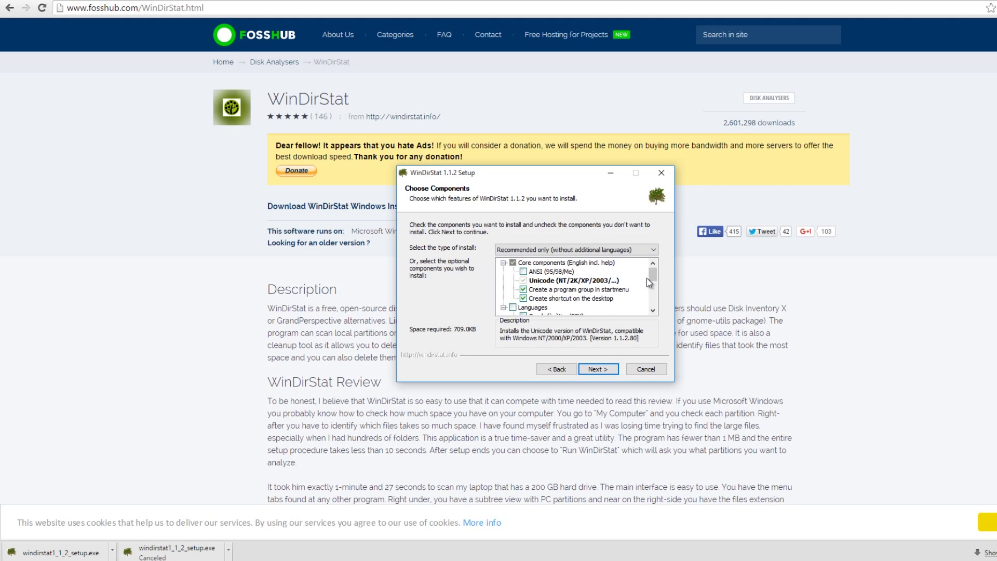
mouse_move(656, 279)
left_mouse_down()
mouse_move(654, 306)
mouse_move(654, 268)
left_mouse_up()
left_click_drag(653, 275, 594, 346)
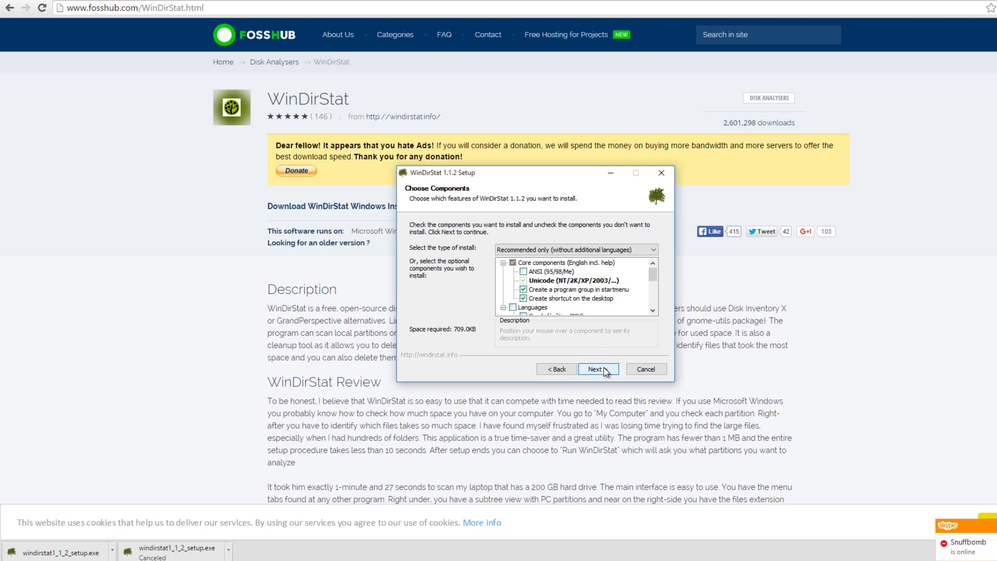
left_click(597, 369)
left_click(603, 368)
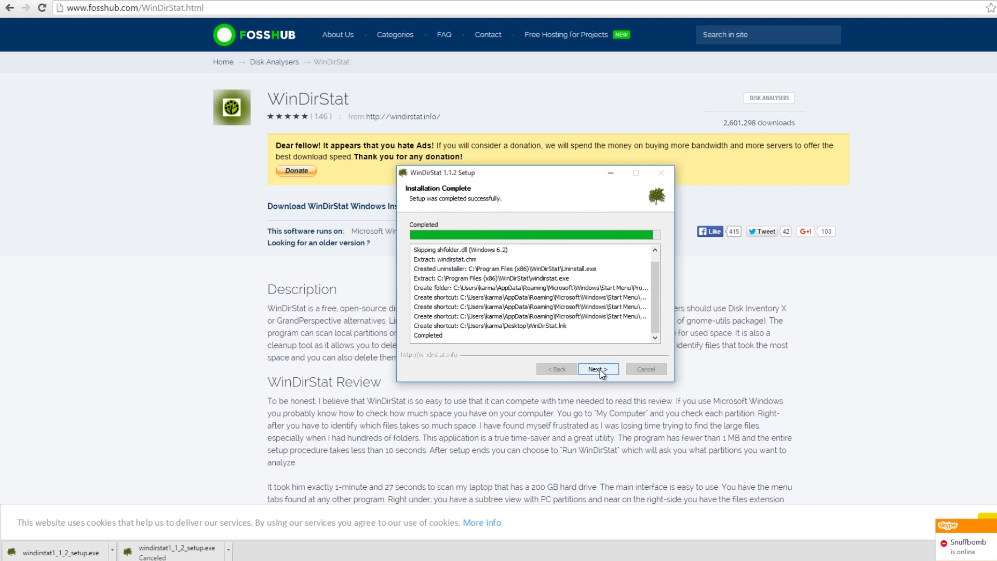
left_click(598, 370)
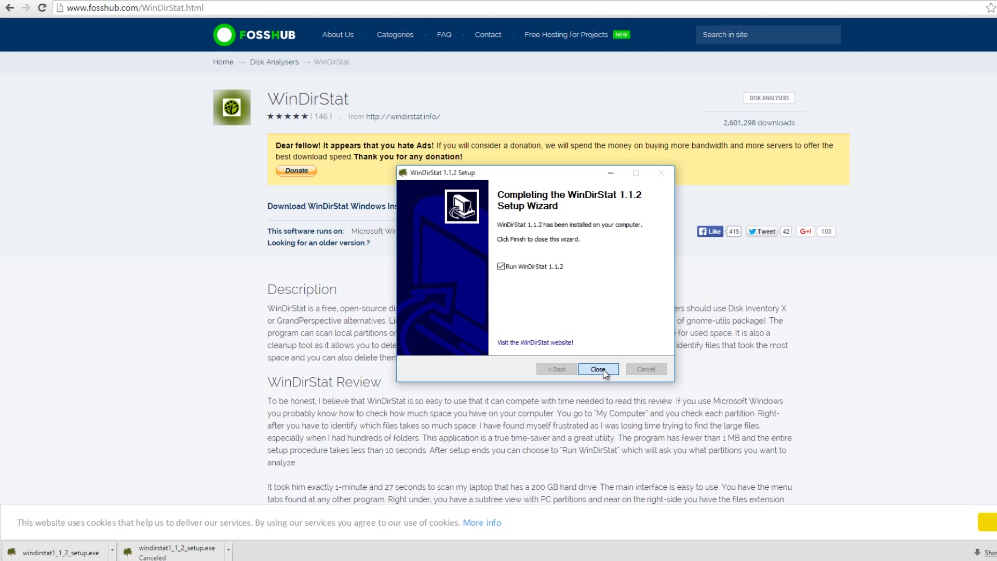
key("Return")
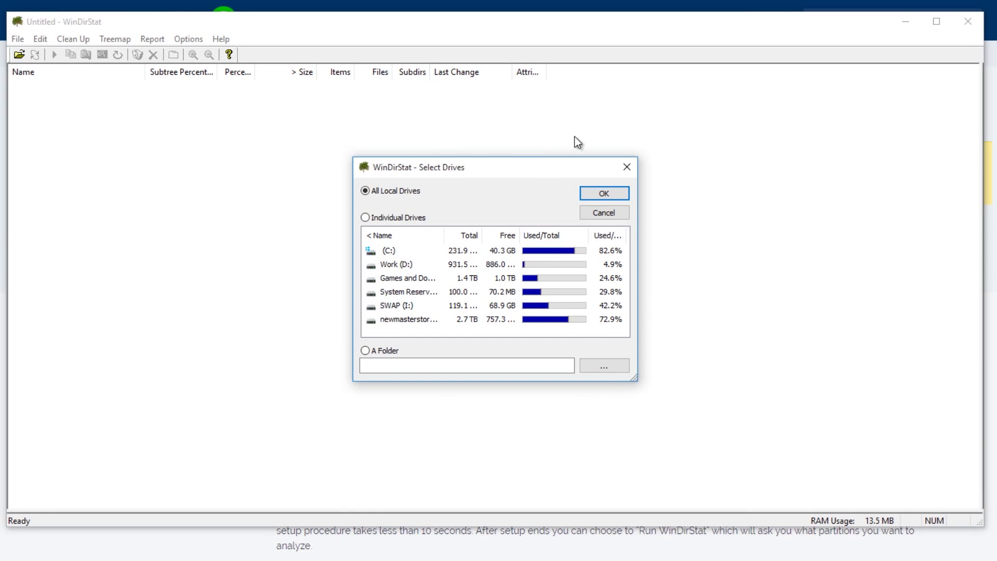
- Choose Individual Drives with only (C:) selected and start the scan
left_click(460, 250)
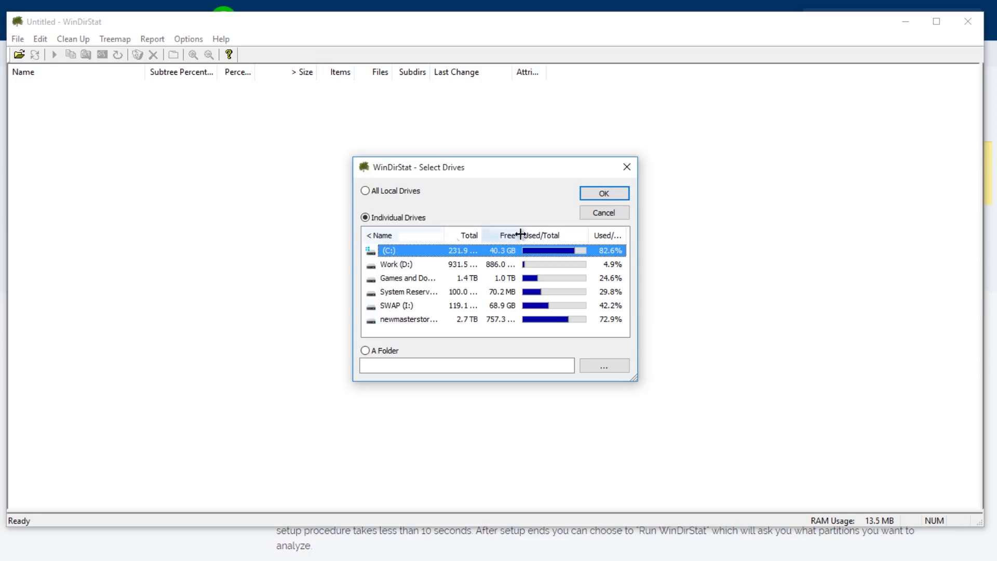
left_click(604, 194)
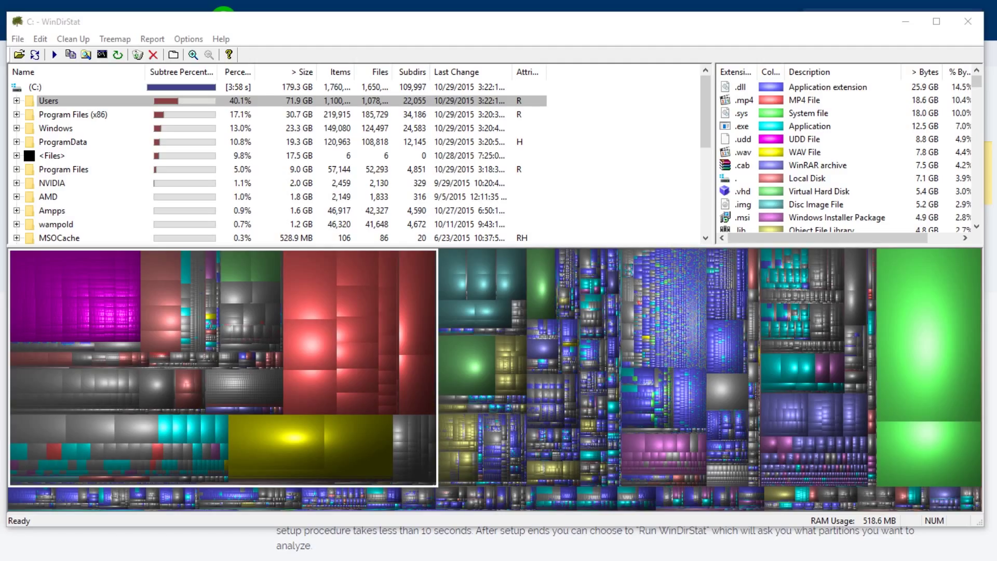
- Select the .mp4 row in the extension list to highlight MP4 files in the treemap
mouse_move(834, 237)
left_mouse_down()
mouse_move(876, 238)
mouse_move(845, 238)
left_mouse_up()
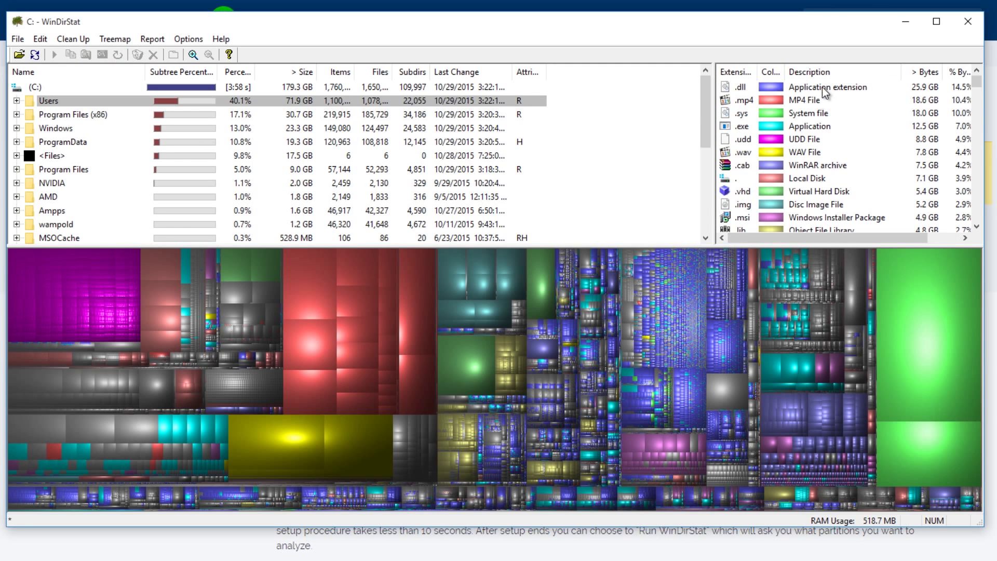
left_click(817, 99)
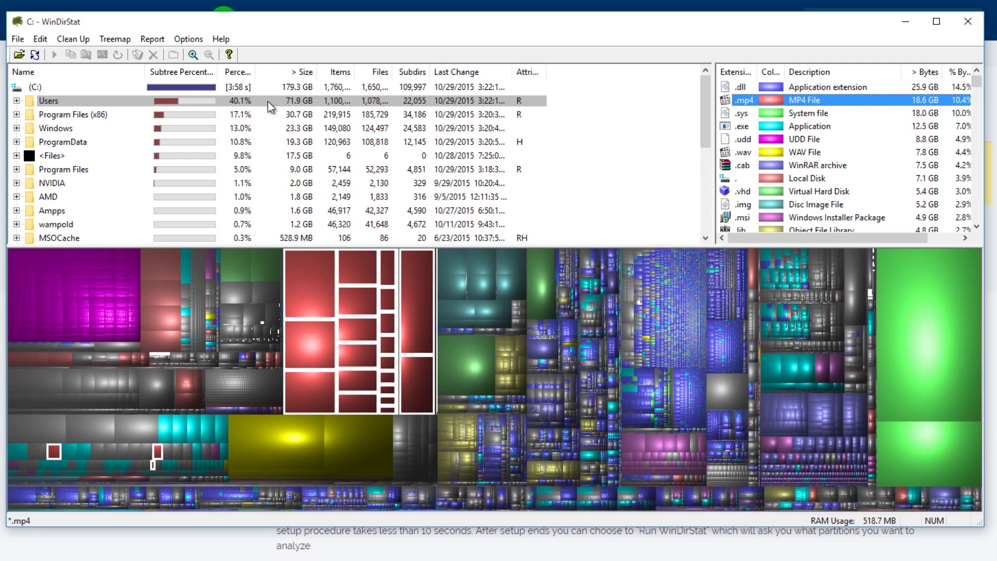
- Expand Users > home folder > AppData > Local and inspect UnrealTournament, Temp and Microsoft in the treemap
left_click(21, 105)
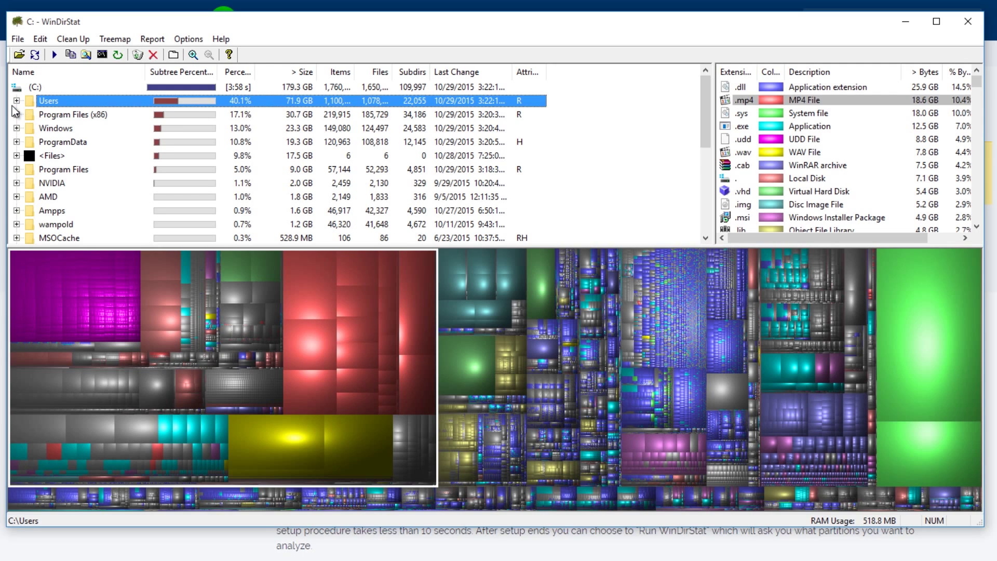
left_click(17, 101)
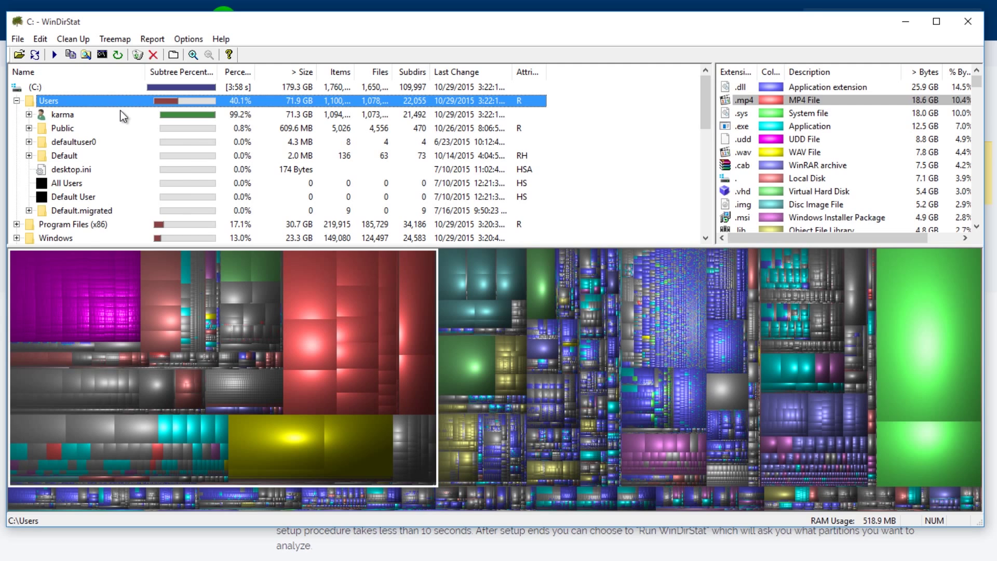
left_click(29, 115)
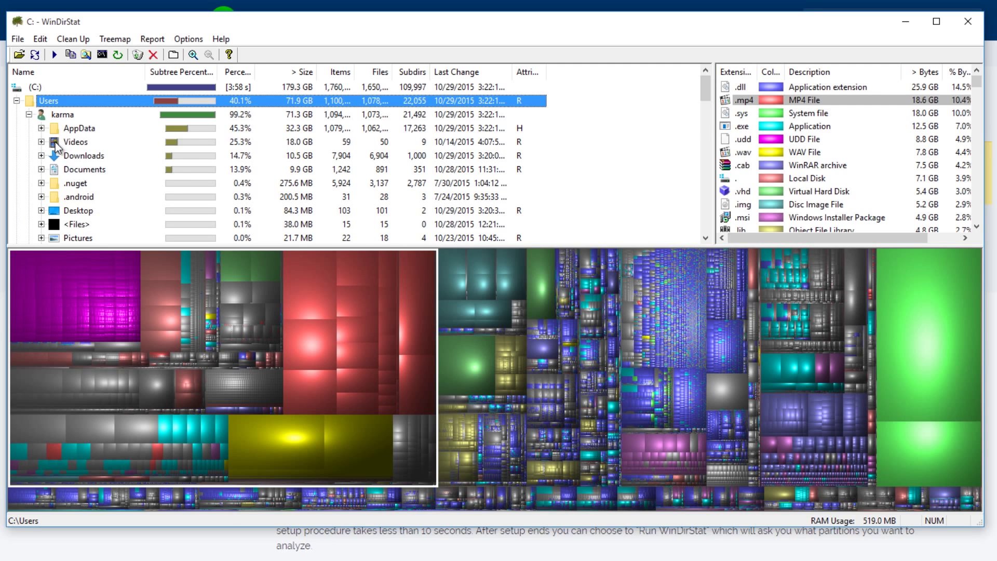
left_click(41, 128)
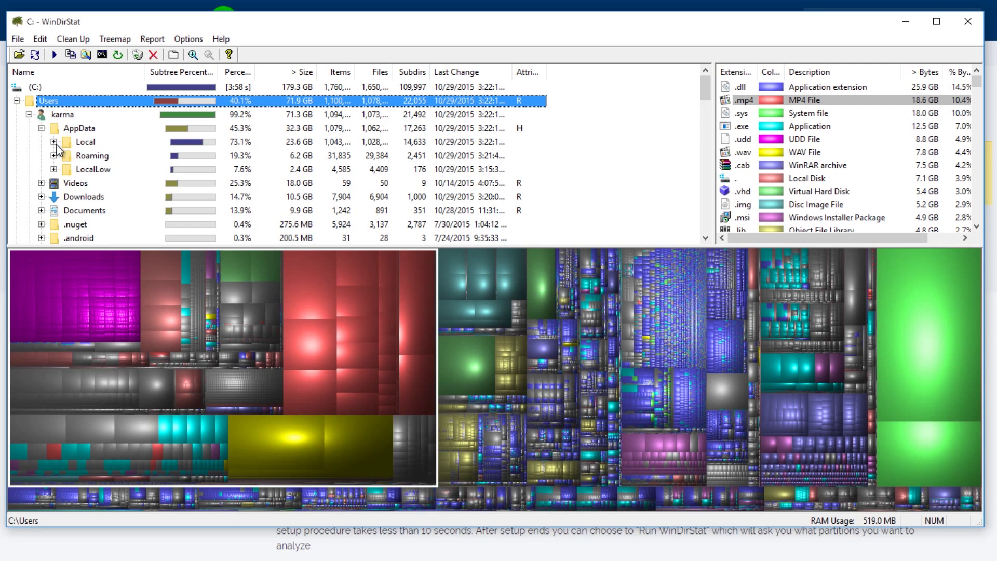
left_click(54, 142)
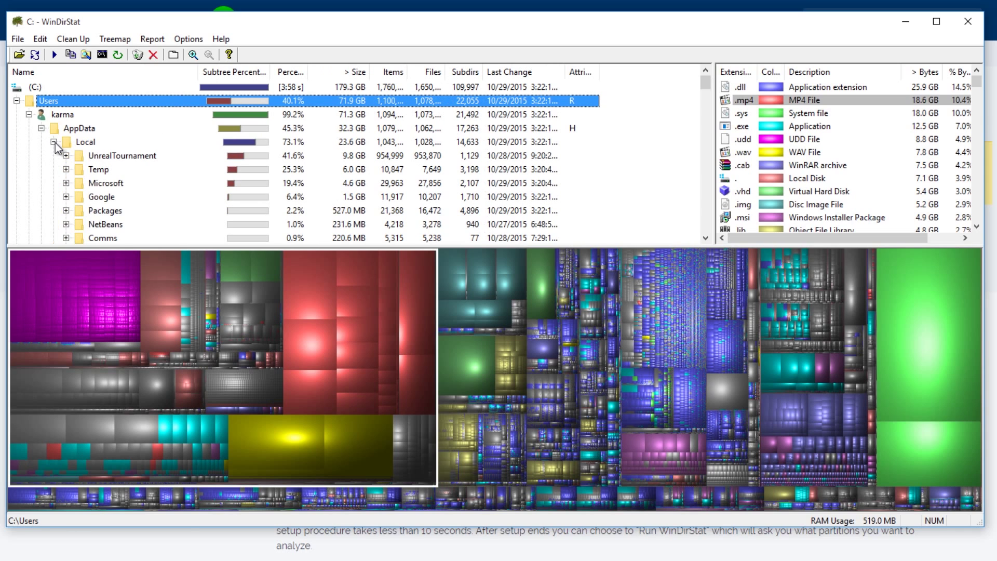
left_click(109, 154)
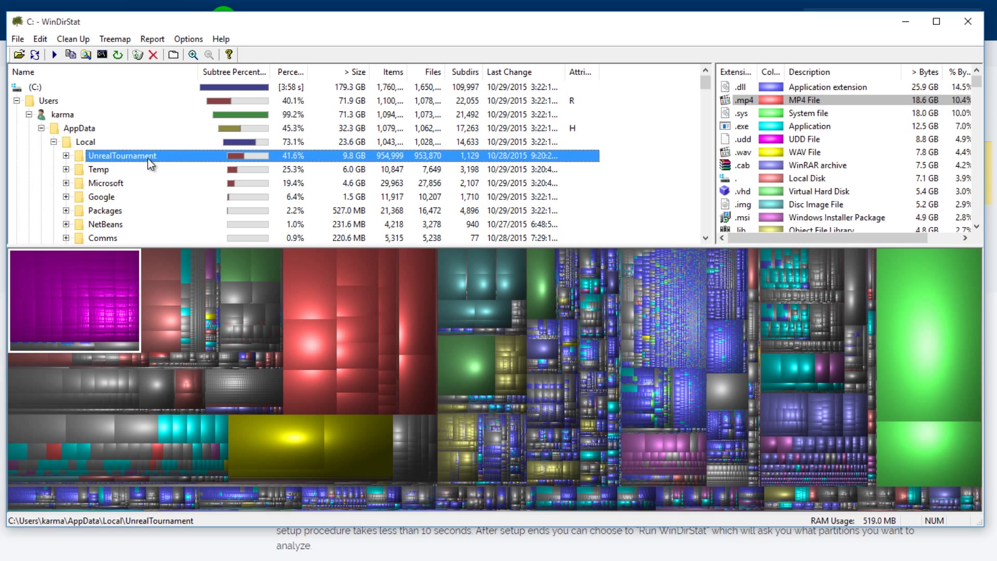
left_click(99, 169)
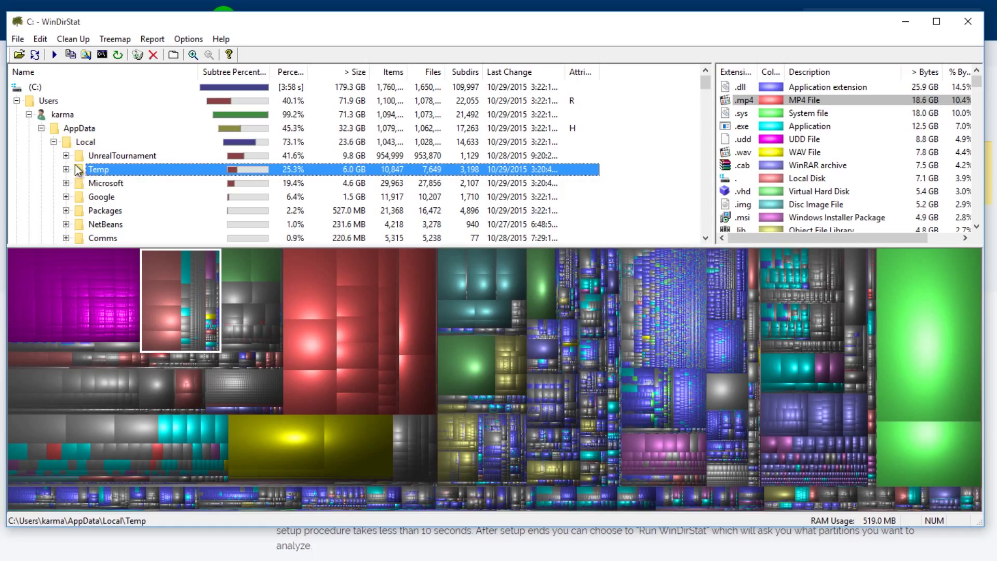
left_click(101, 184)
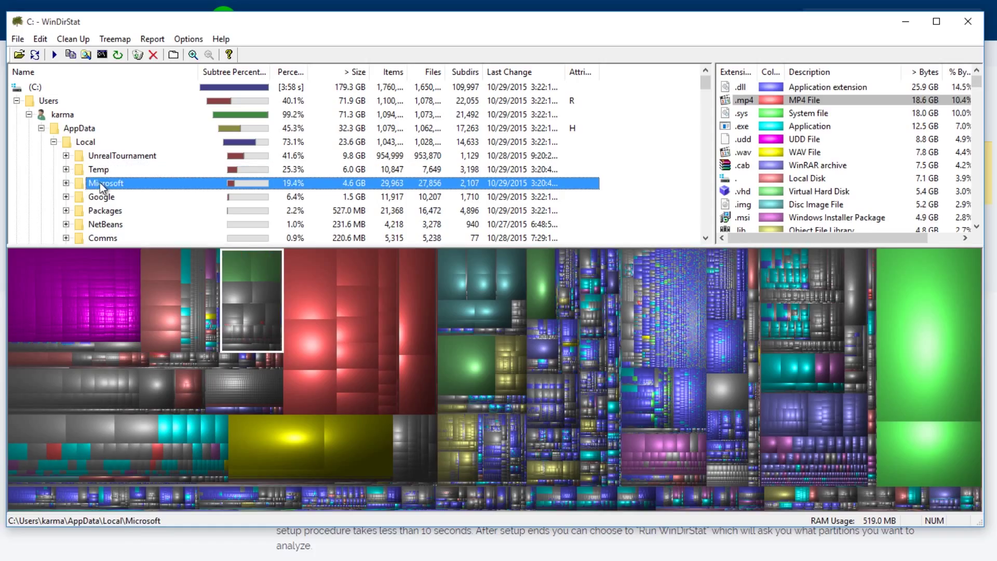
scroll(117, 171, "down", 10)
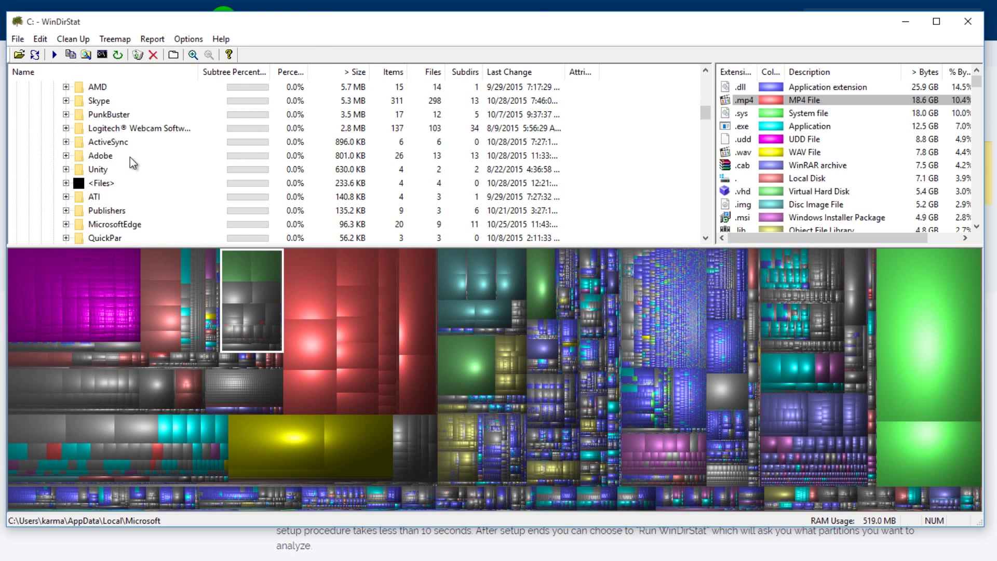
scroll(120, 166, "up", 10)
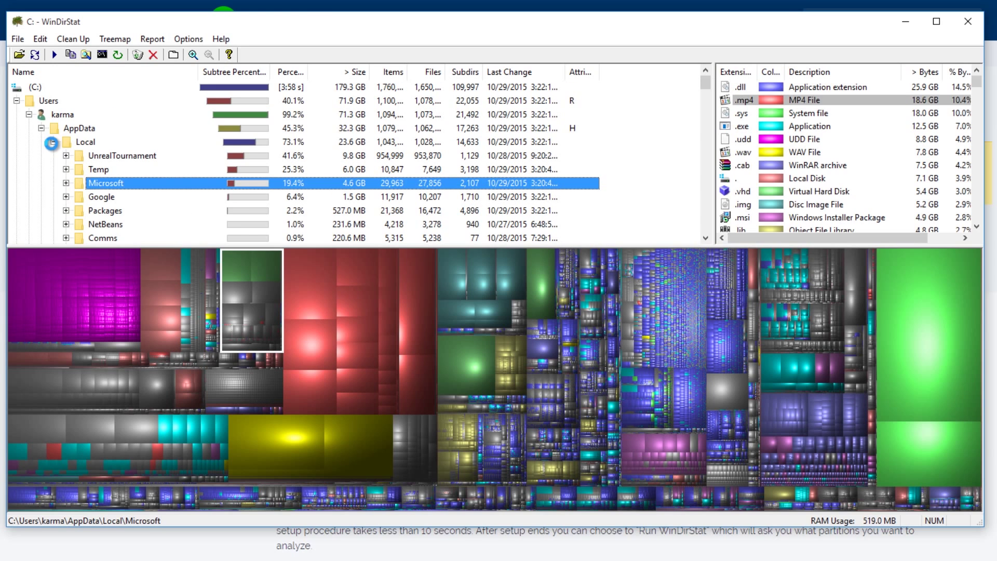
- Collapse Local, check the Adobe folder under Roaming, then collapse Roaming and AppData
left_click(52, 142)
left_click(77, 154)
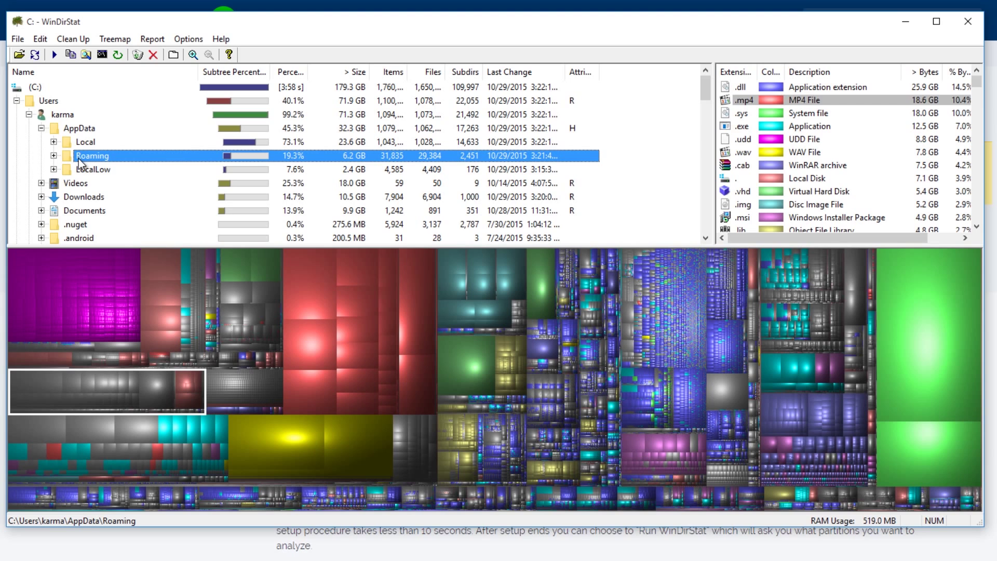
left_click(54, 156)
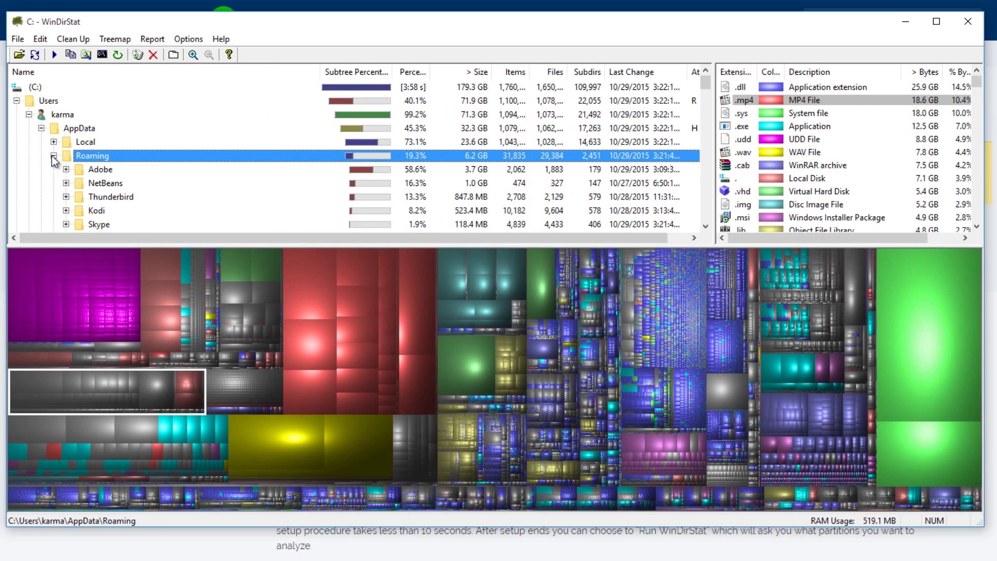
left_click(88, 168)
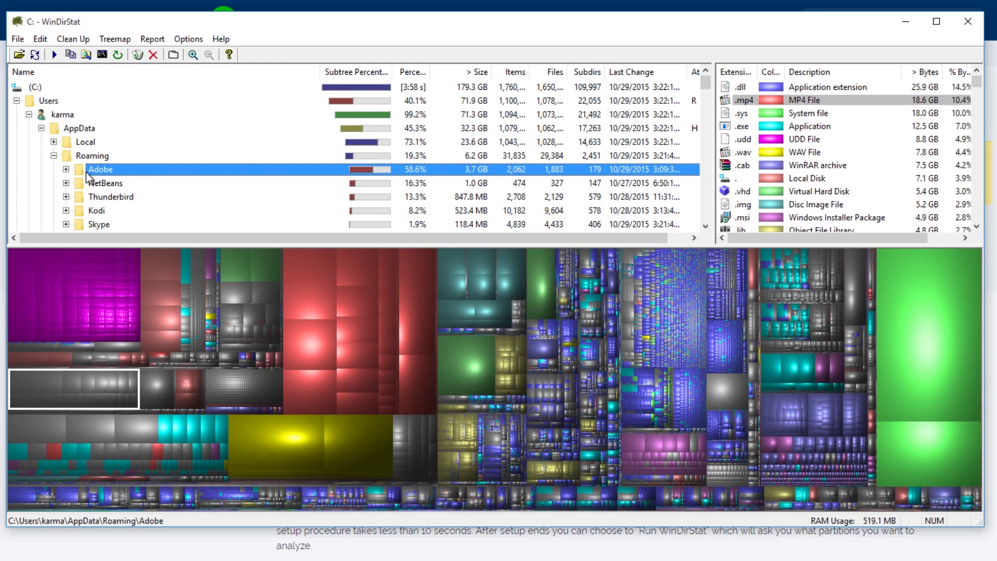
left_click(54, 155)
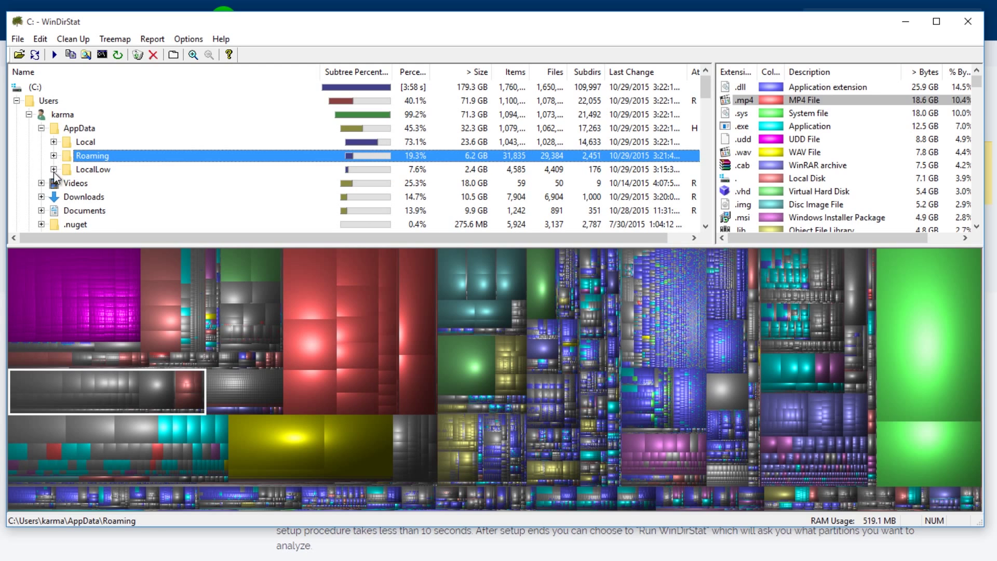
left_click(41, 127)
left_click(65, 142)
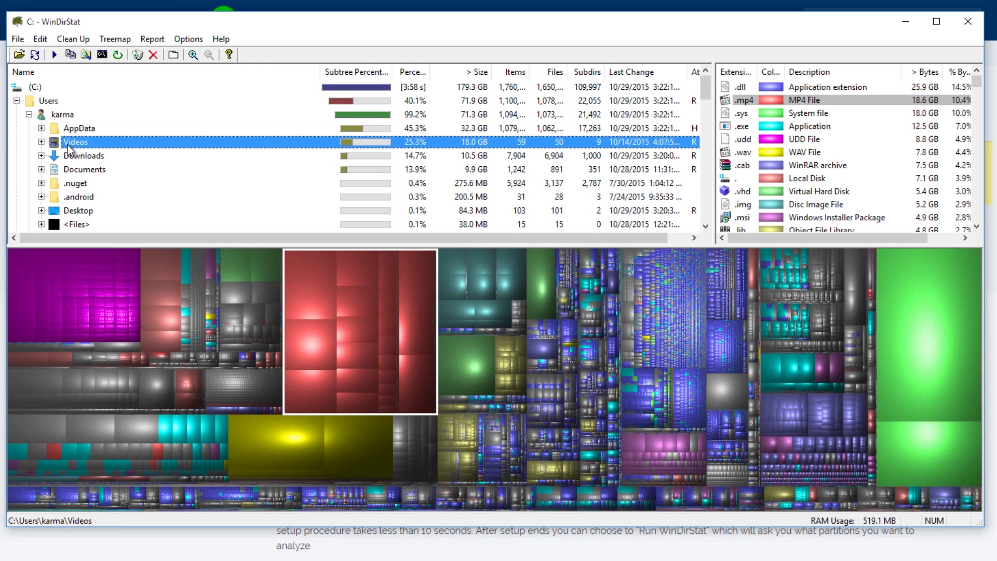
left_click(41, 142)
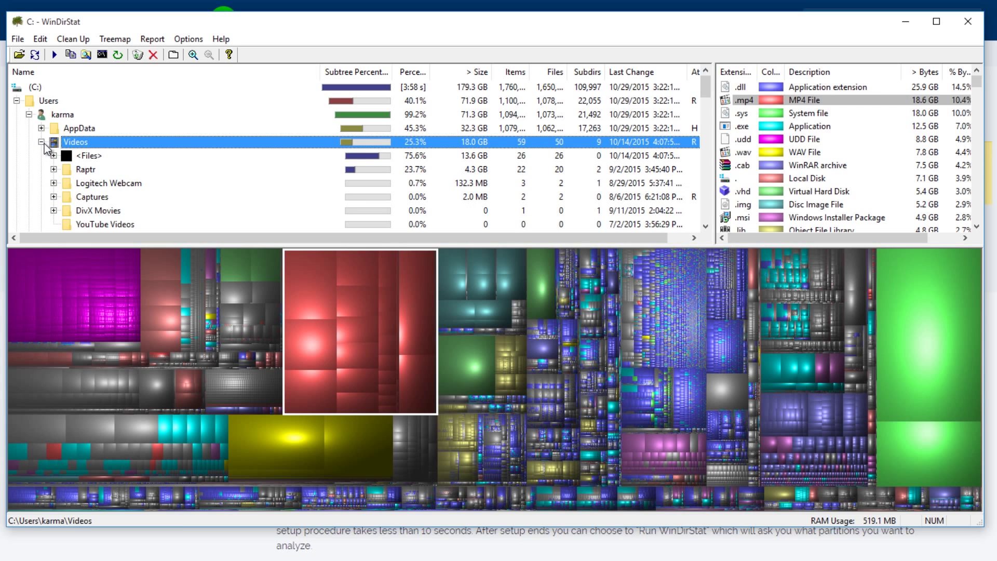
left_click(64, 158)
left_click(53, 155)
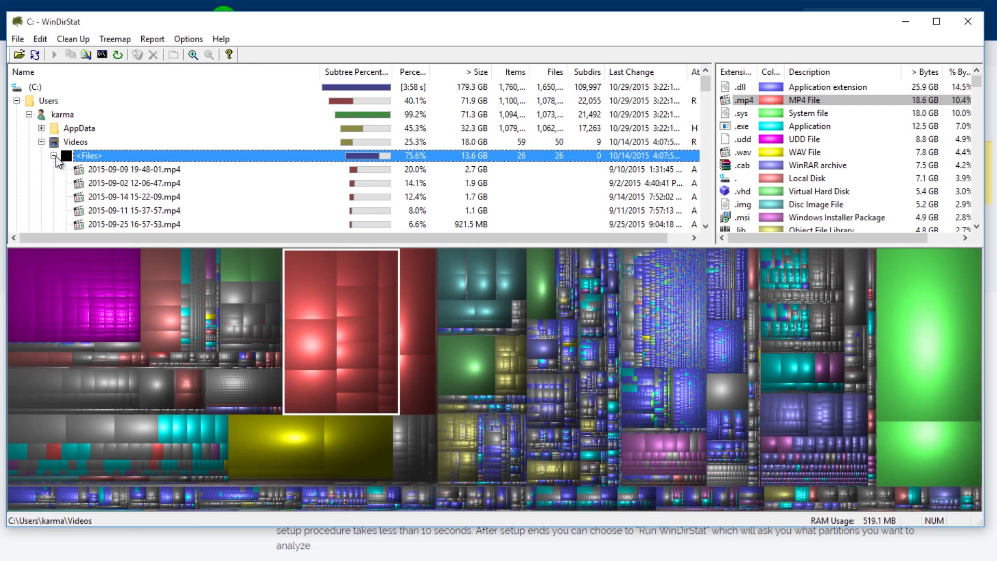
left_click(88, 170)
scroll(190, 152, "down", 2)
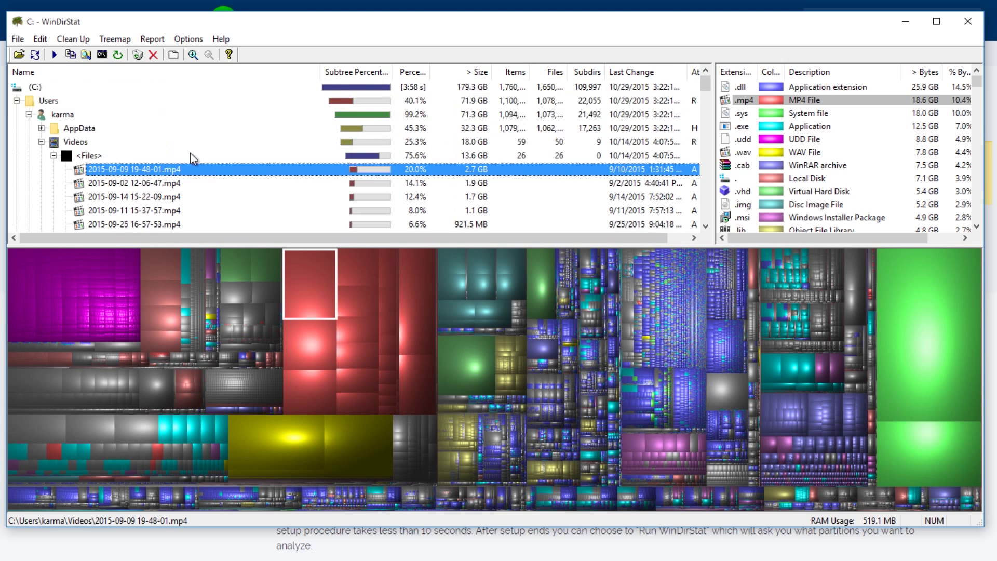
scroll(201, 159, "up", 2)
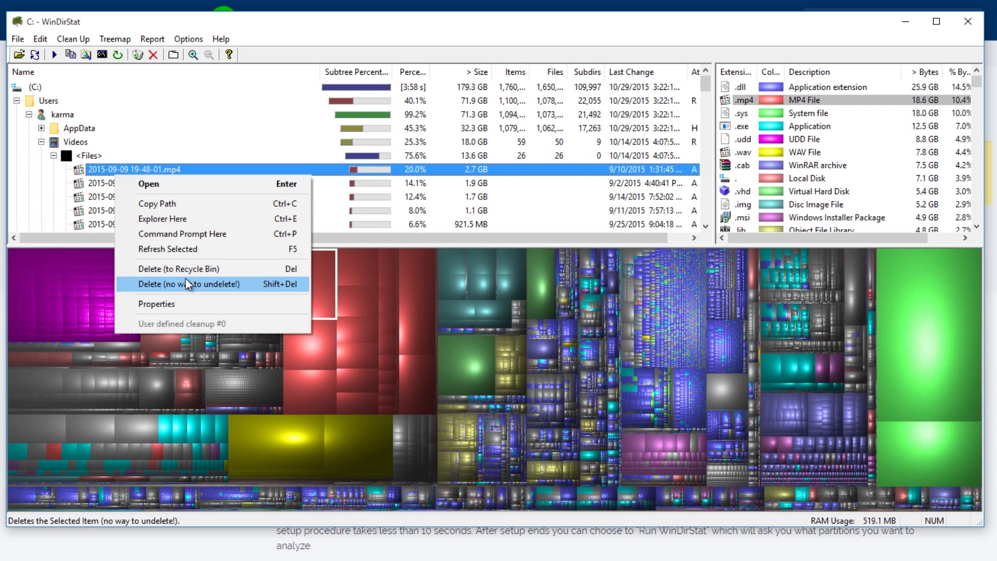
left_click(179, 219)
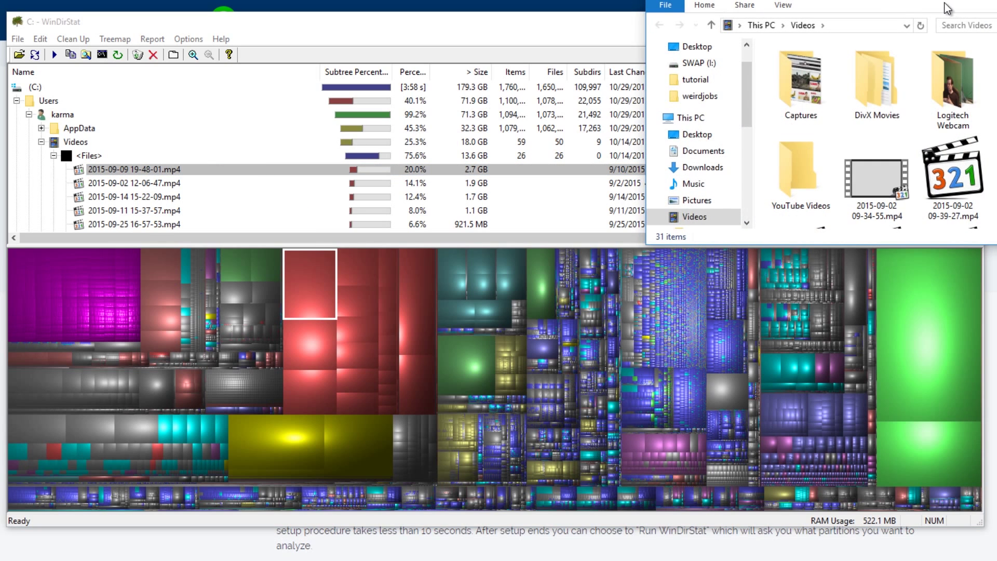
left_click_drag(949, 8, 592, 32)
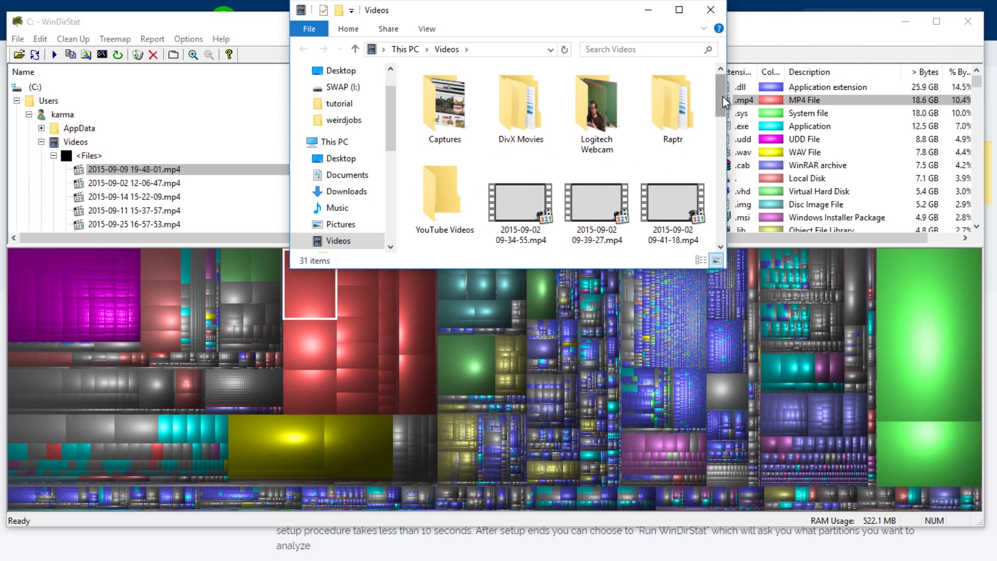
mouse_move(723, 96)
left_mouse_down()
mouse_move(715, 139)
mouse_move(724, 189)
mouse_move(718, 98)
left_mouse_up()
left_click(535, 202)
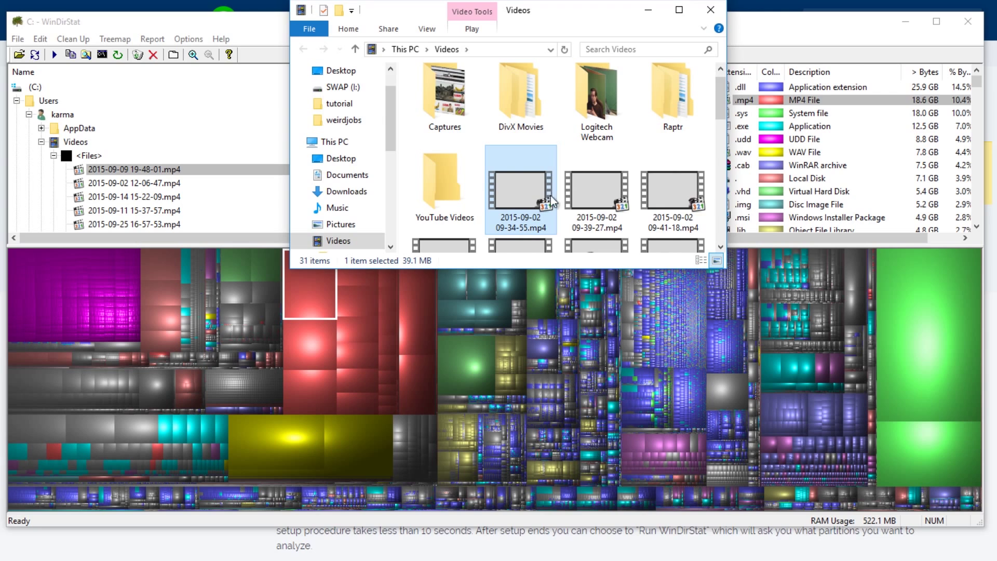
mouse_move(610, 195)
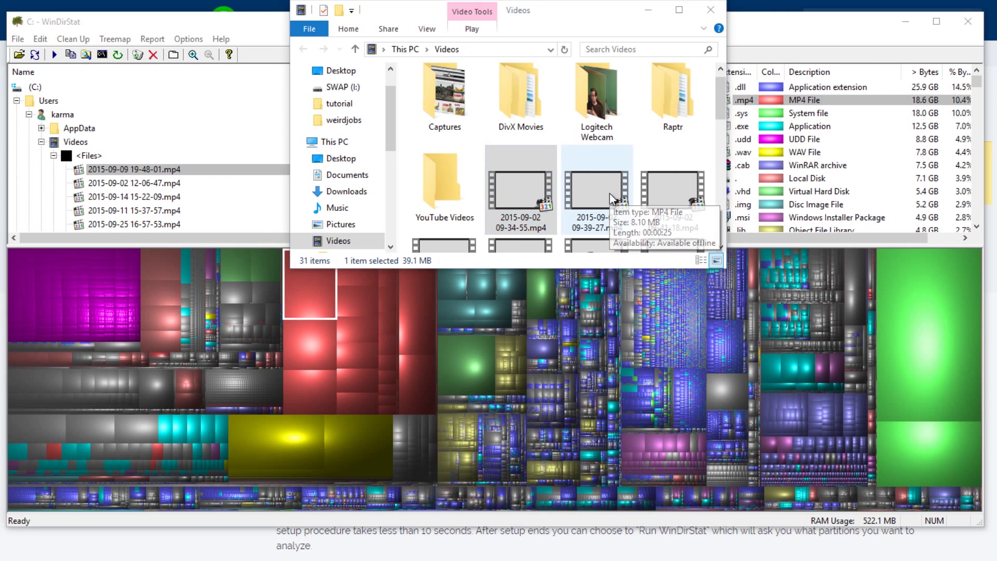
key("Delete")
- Close File Explorer and collapse the <Files>, Videos and home folder nodes to the Users level
left_click(710, 10)
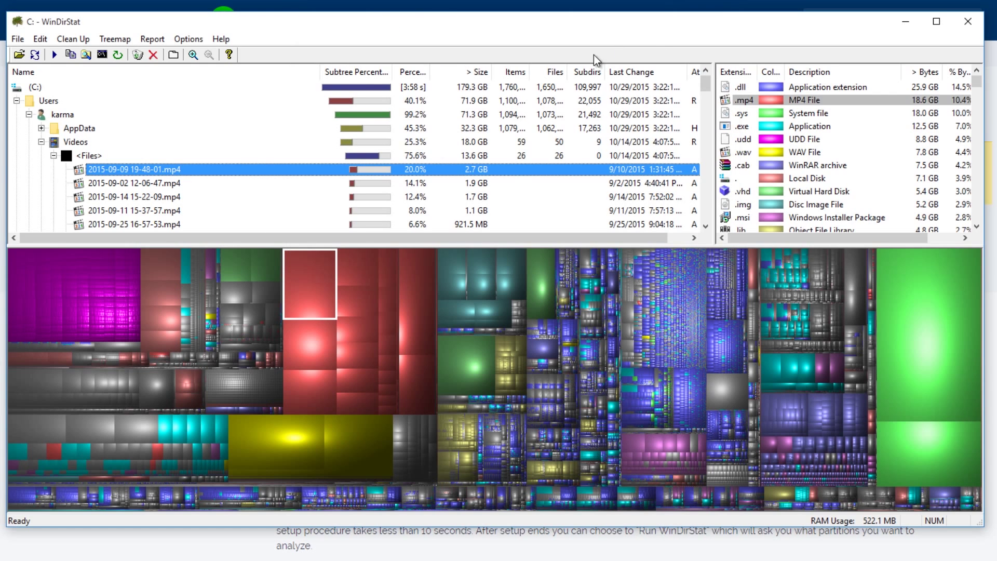
left_click(53, 156)
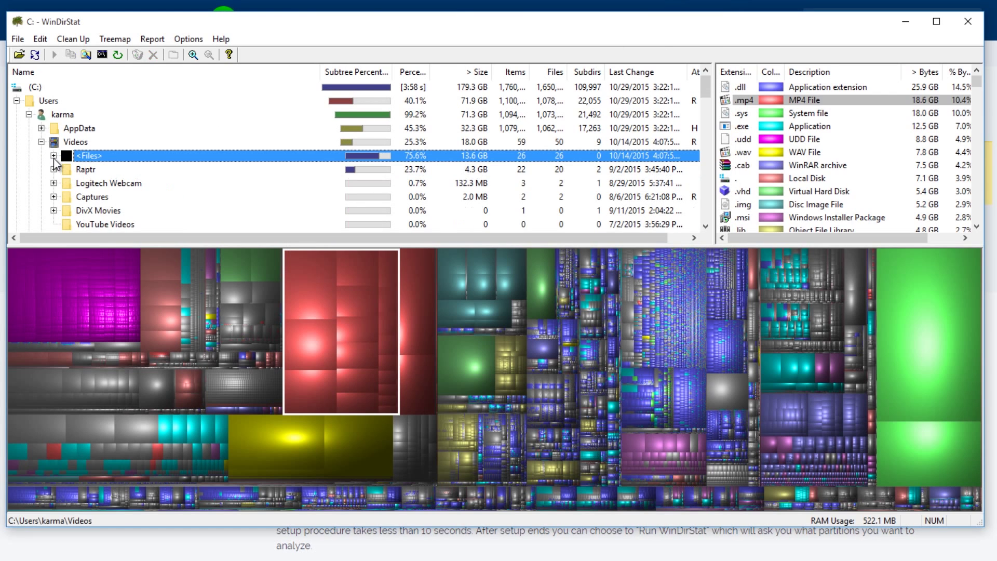
left_click(53, 141)
left_click(41, 142)
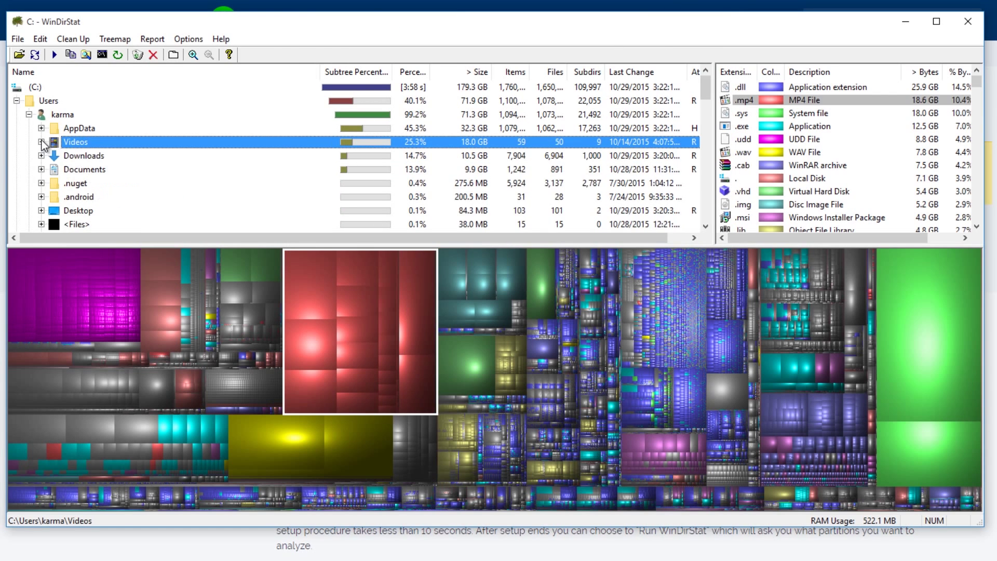
left_click(29, 114)
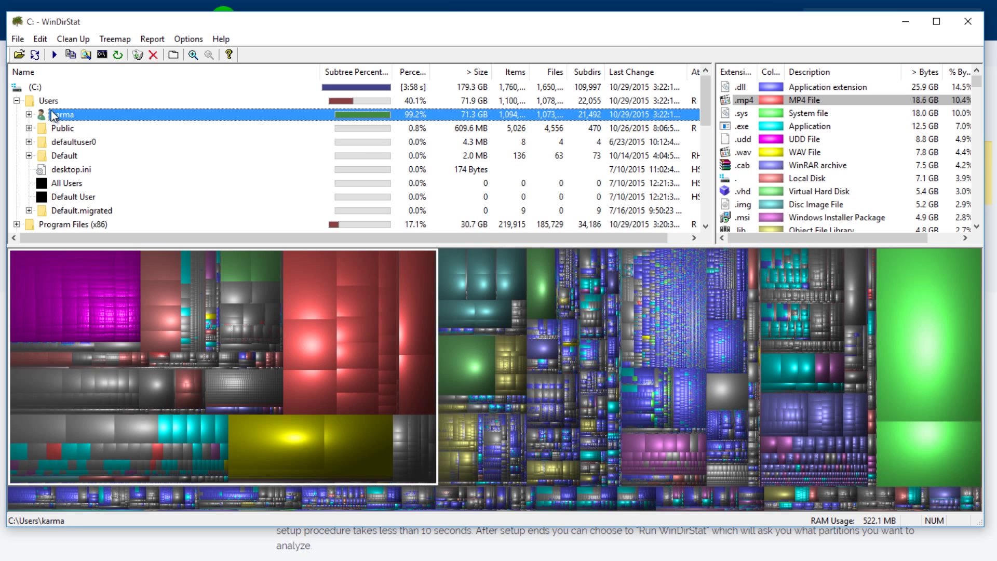
- Maximize the WinDirStat window to fill the screen
left_click(933, 23)
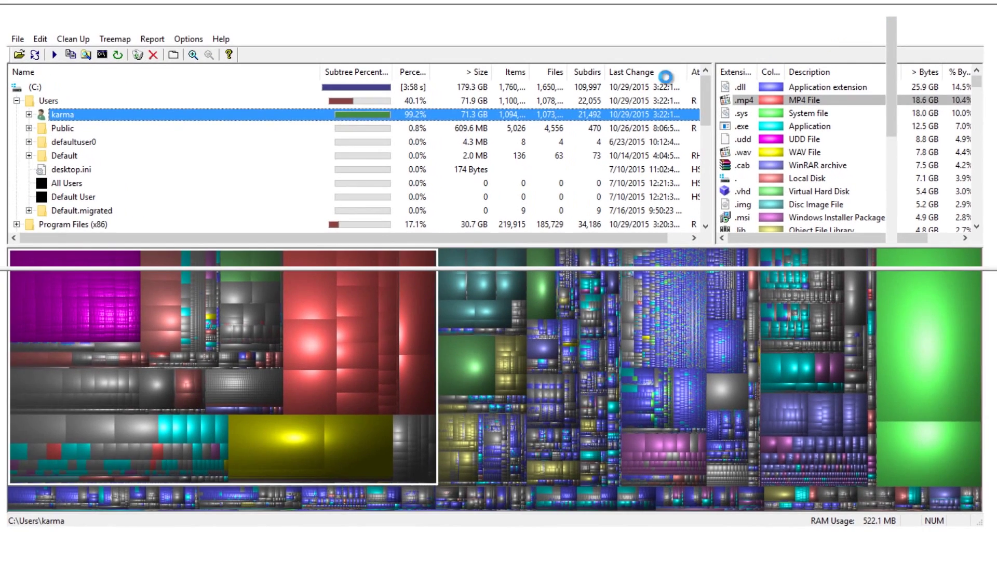